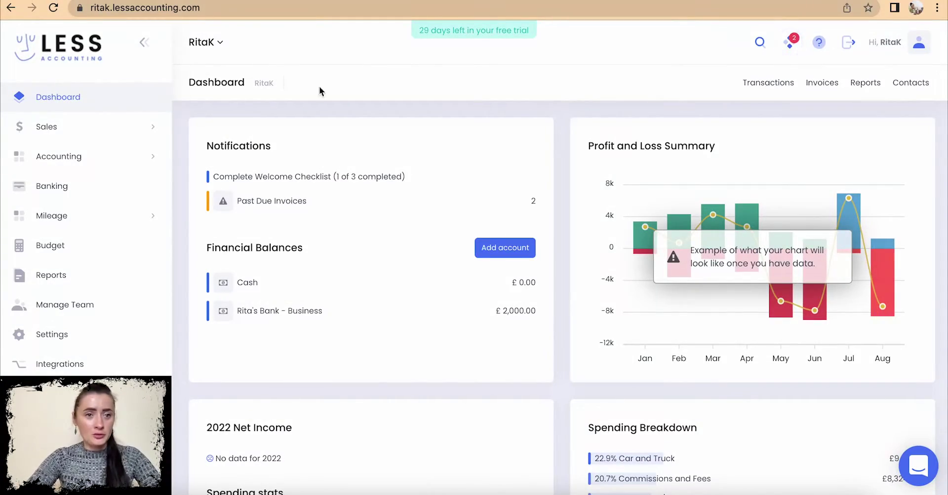
Open the Invoices list (two overdue, £330.00) and begin a new invoice.
click(120, 135)
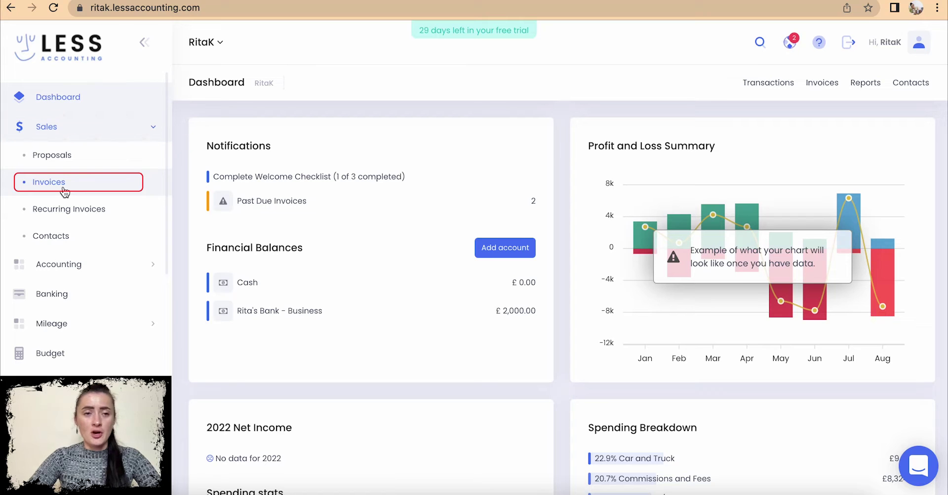
click(159, 127)
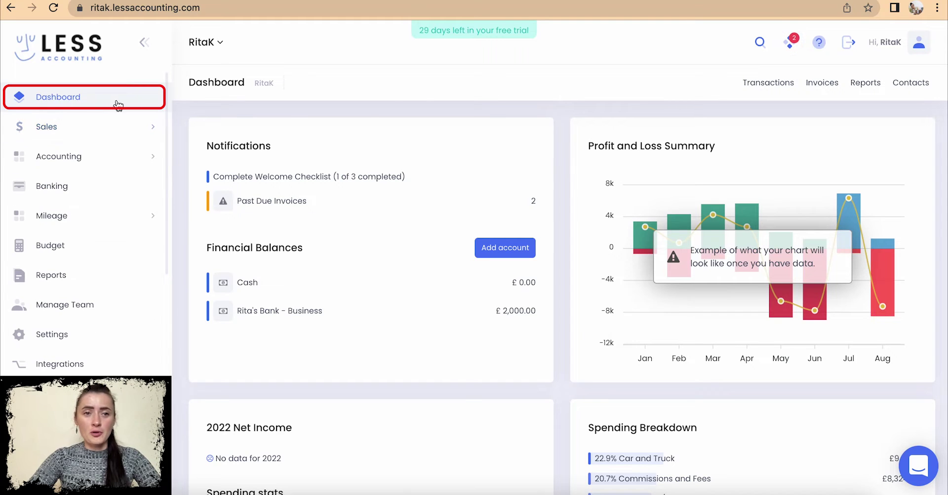
click(831, 88)
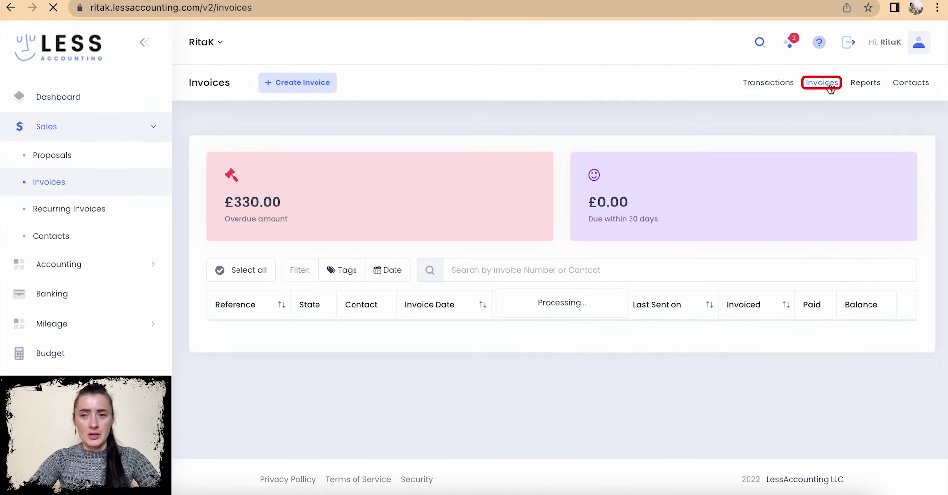
click(94, 184)
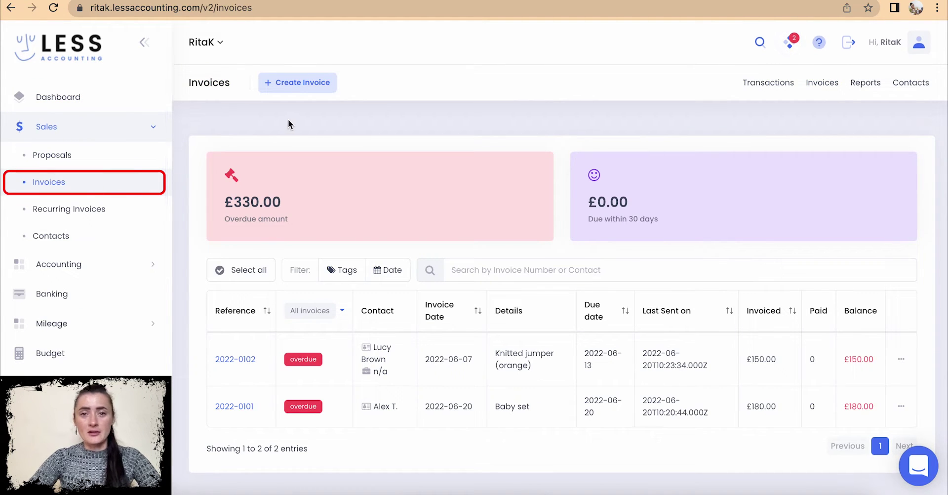
click(292, 84)
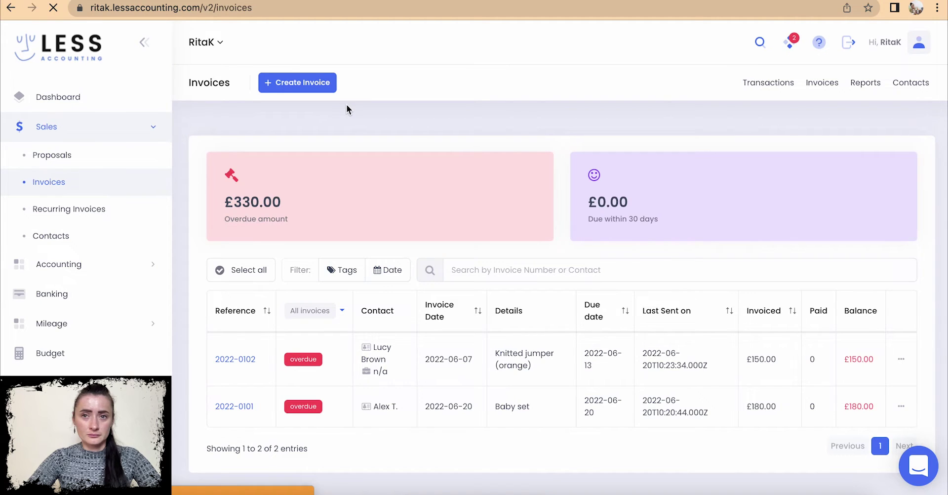
Load blank draft Invoice 2022-0108, opening then cancelling the New contact modal.
scroll(494, 176, down, 1)
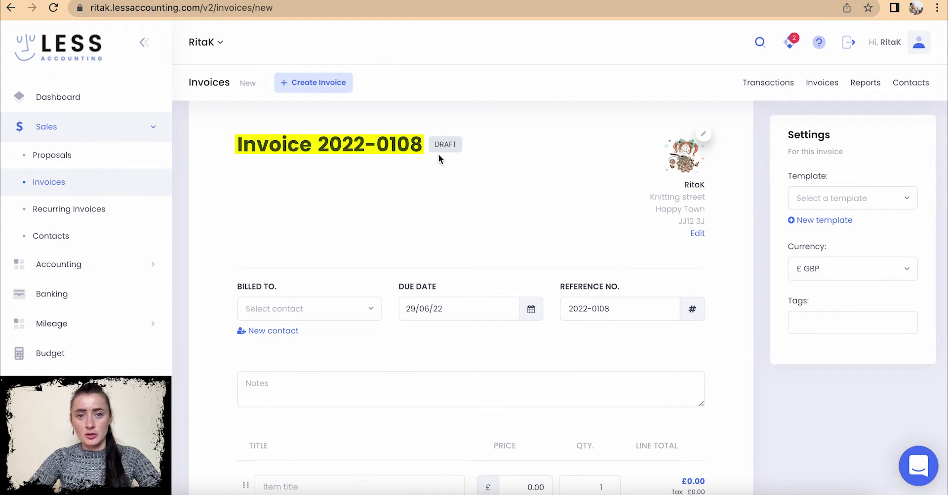
scroll(556, 204, down, 1)
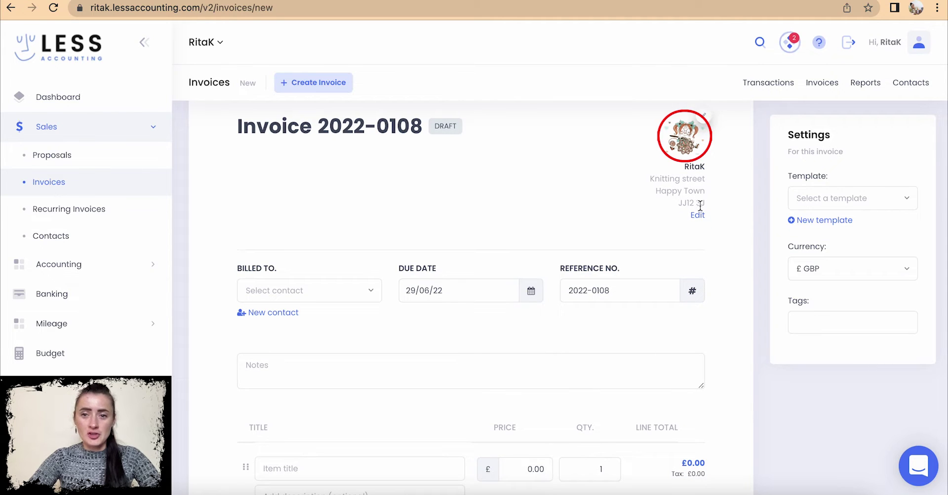
scroll(366, 230, down, 2)
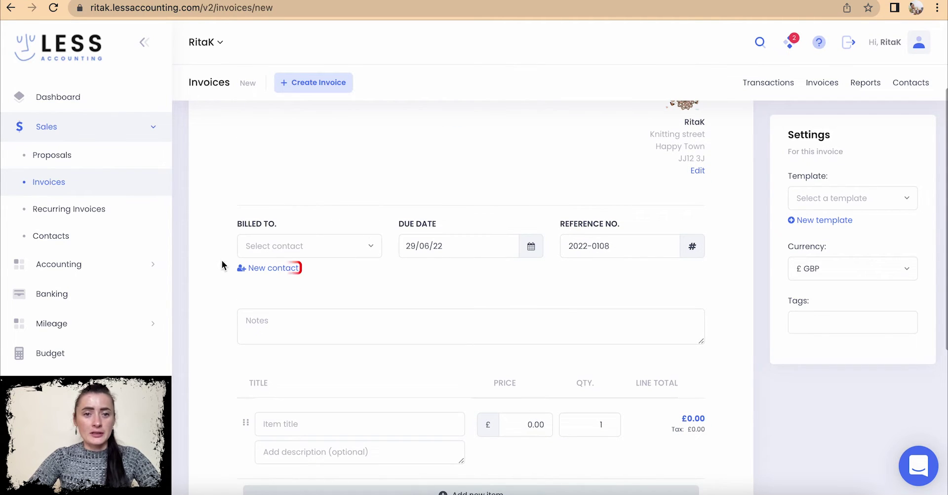
click(274, 269)
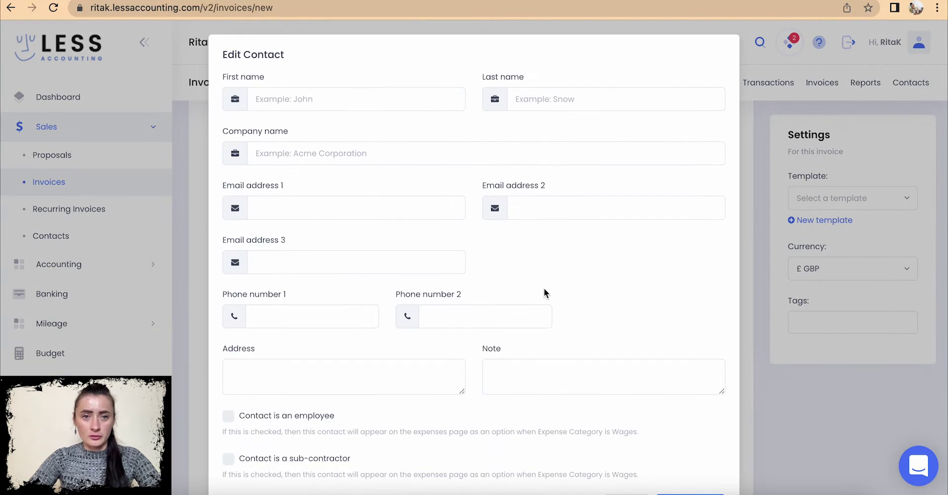
scroll(451, 378, down, 2)
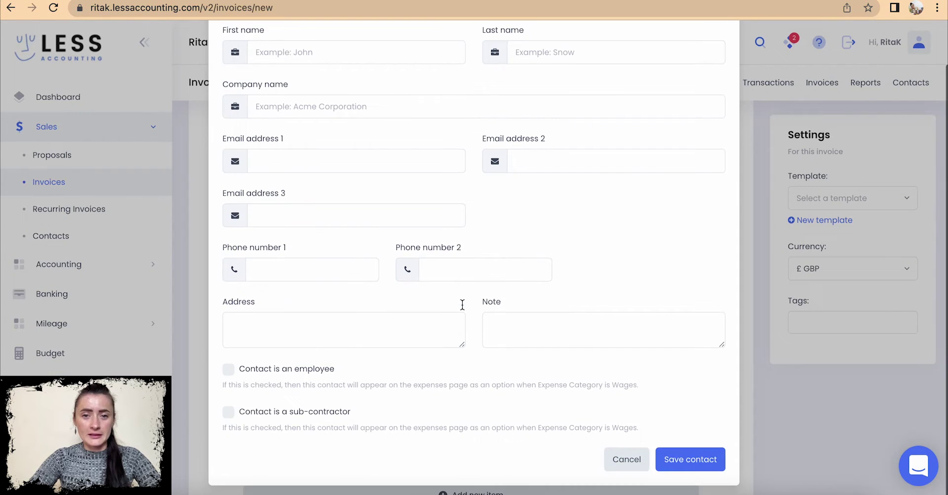
click(626, 459)
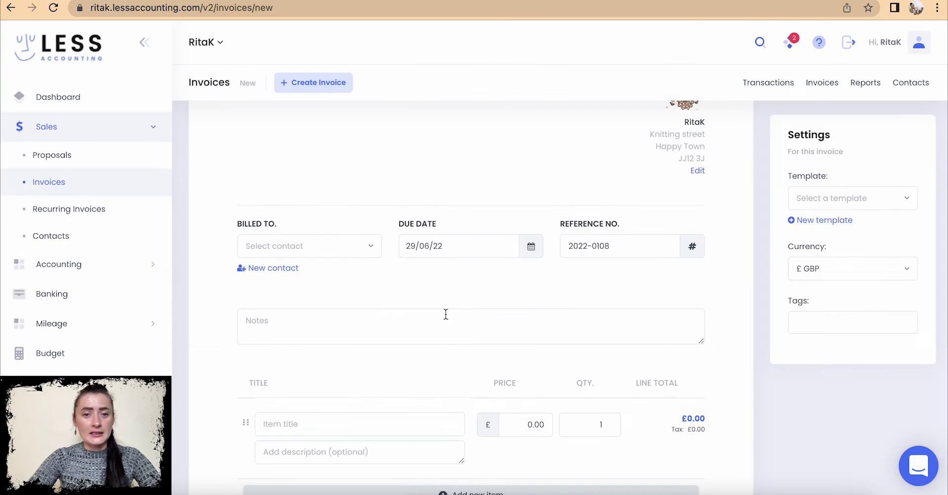
Bill the draft to the existing London customer and set the due date to 22/06/22.
click(299, 250)
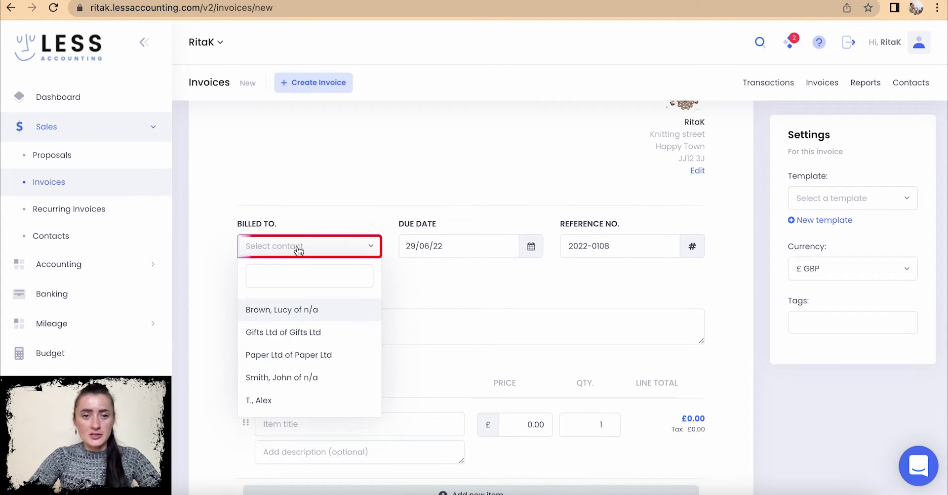
click(305, 310)
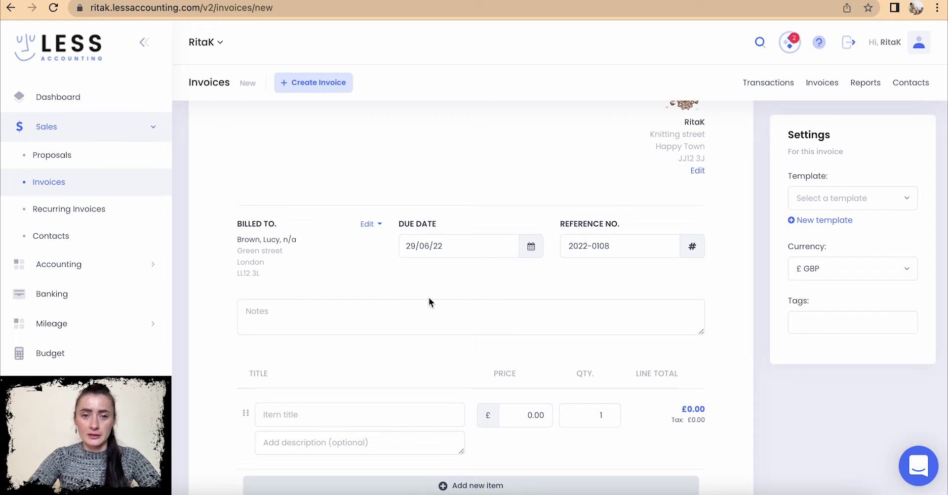
scroll(511, 231, down, 1)
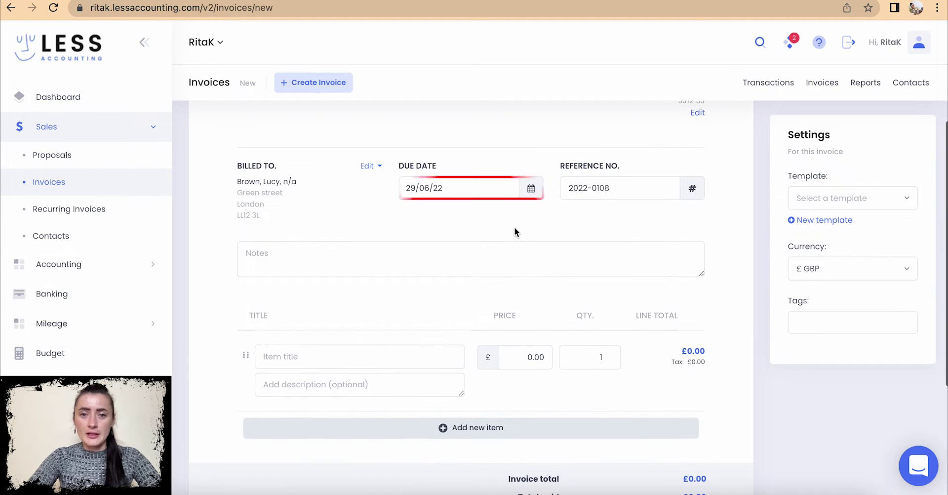
click(535, 193)
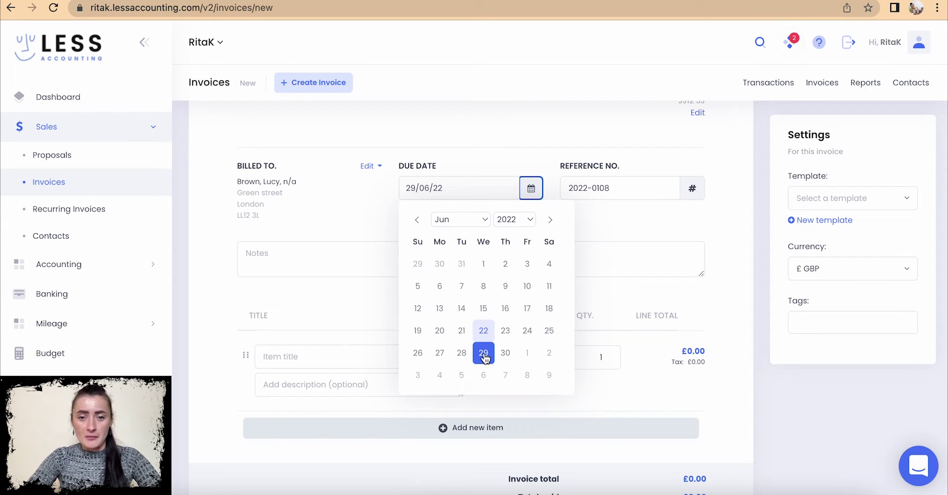
click(484, 329)
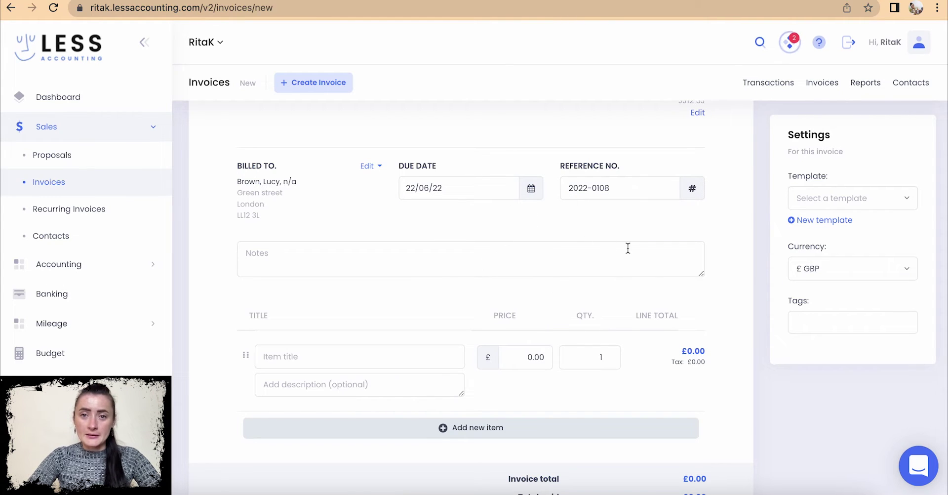
Check the Reference No. field by selecting the full value 2022-0108.
click(658, 187)
scroll(661, 189, up, 2)
scroll(662, 189, up, 3)
scroll(661, 189, down, 3)
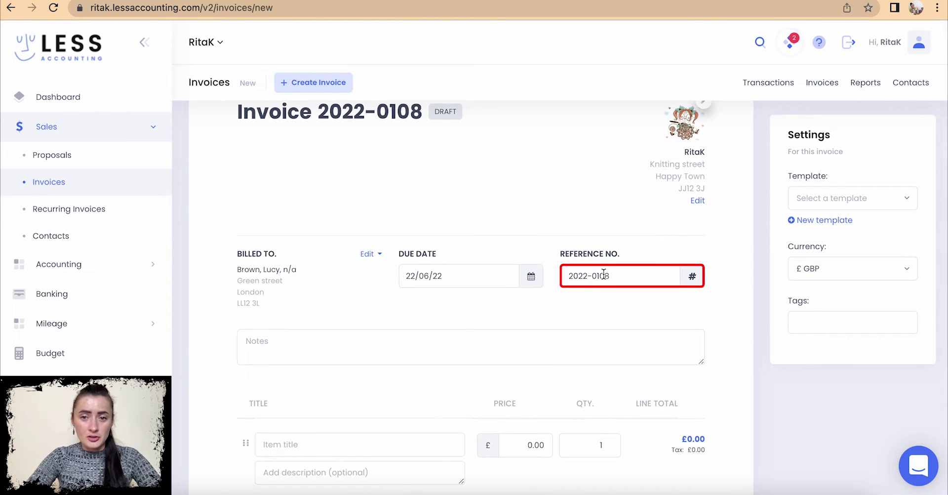
drag(611, 275, 560, 278)
scroll(546, 228, down, 3)
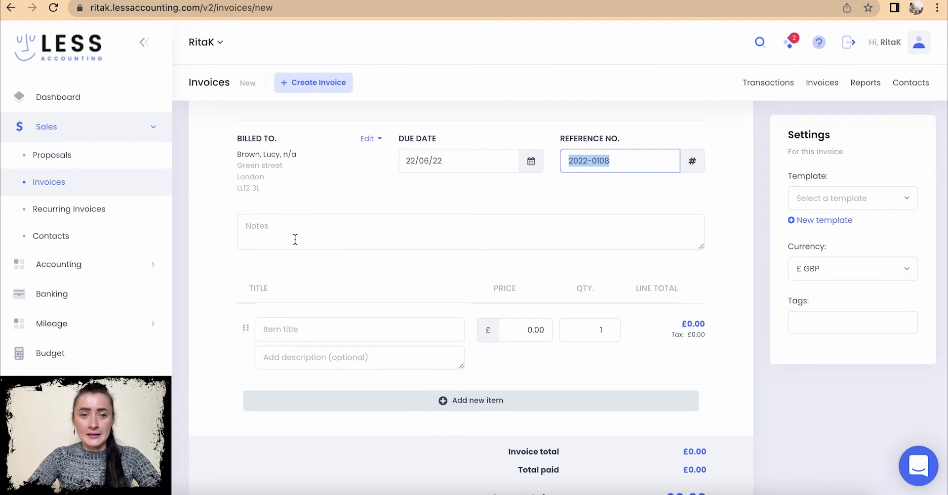
scroll(295, 239, down, 2)
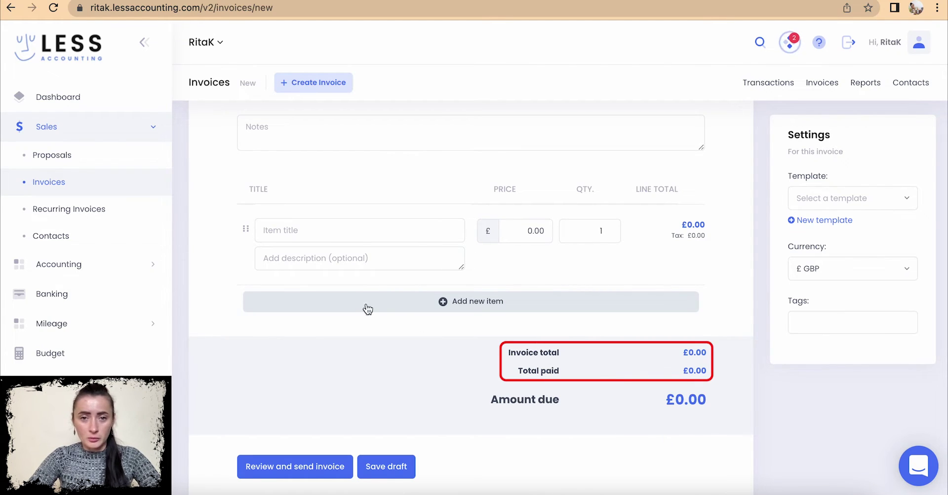
Enter the first line item: Product 1 at 100, quantity 3.
click(346, 229)
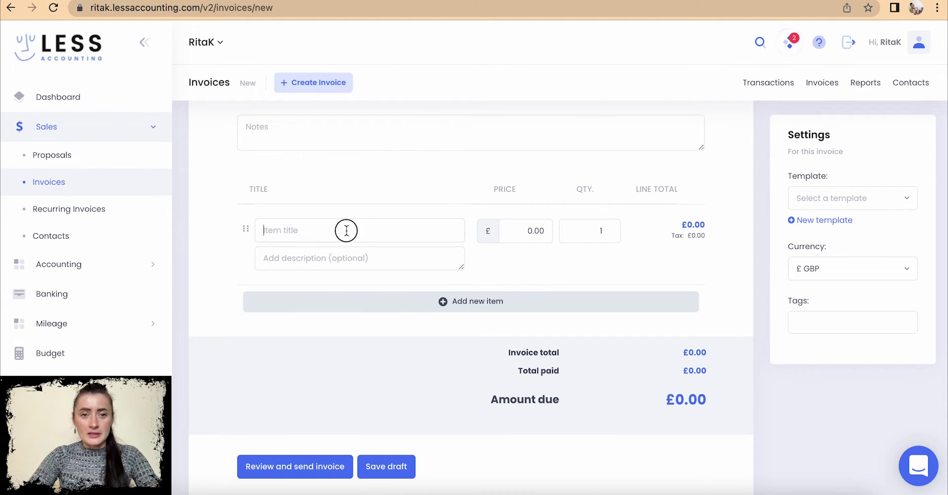
text(Product 1)
click(520, 230)
text(100)
click(595, 231)
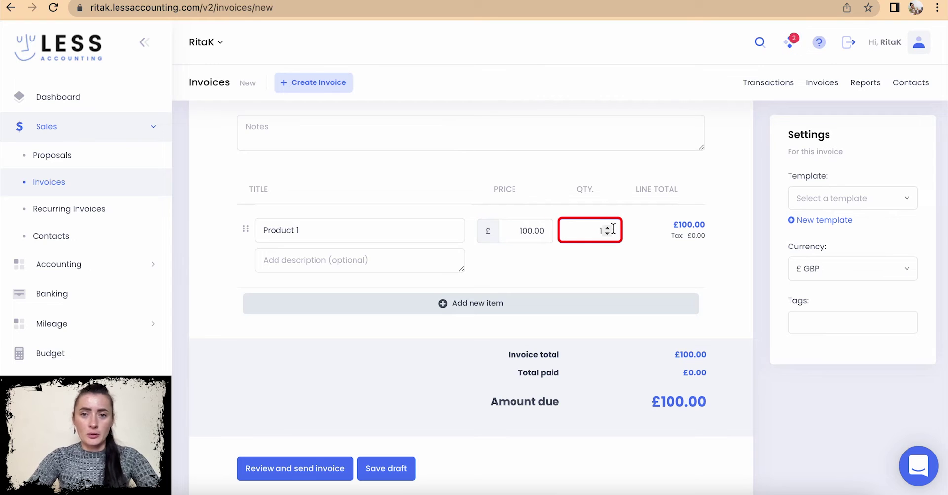
key(BackSpace)
text(3)
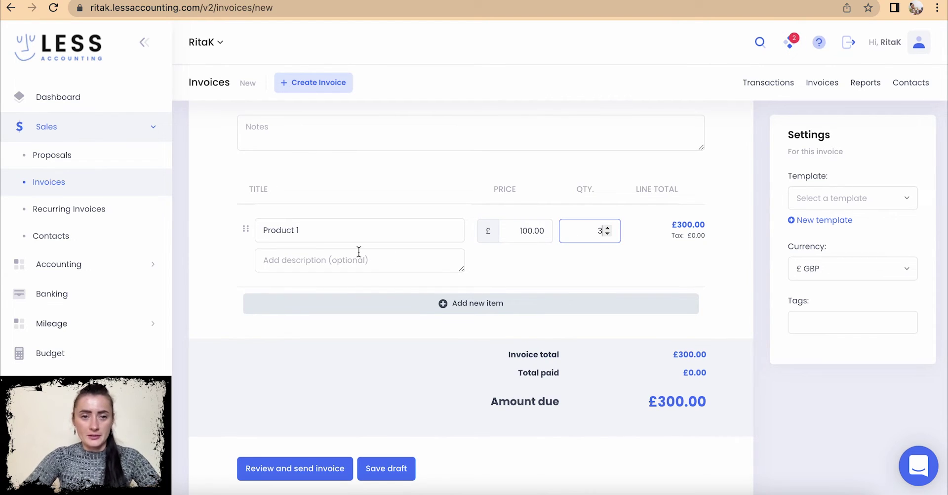
click(287, 265)
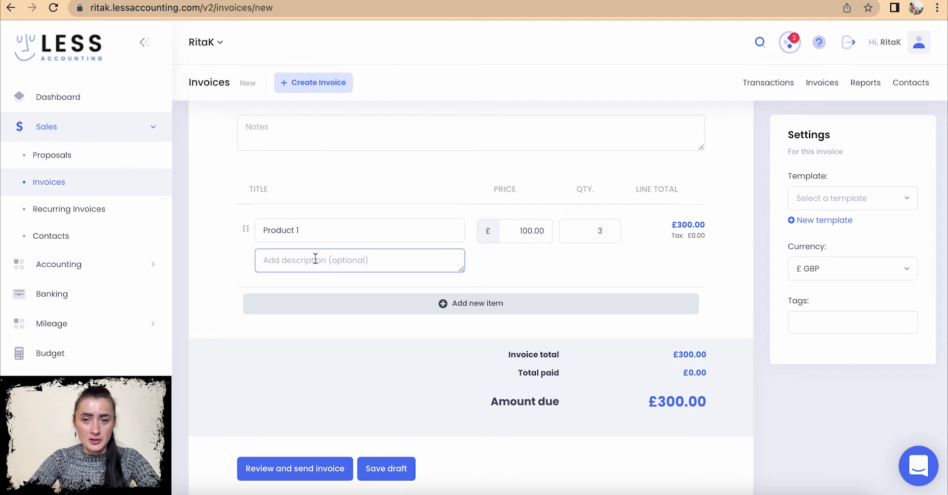
Add a trial Service 1 line at 50, then delete it.
click(474, 306)
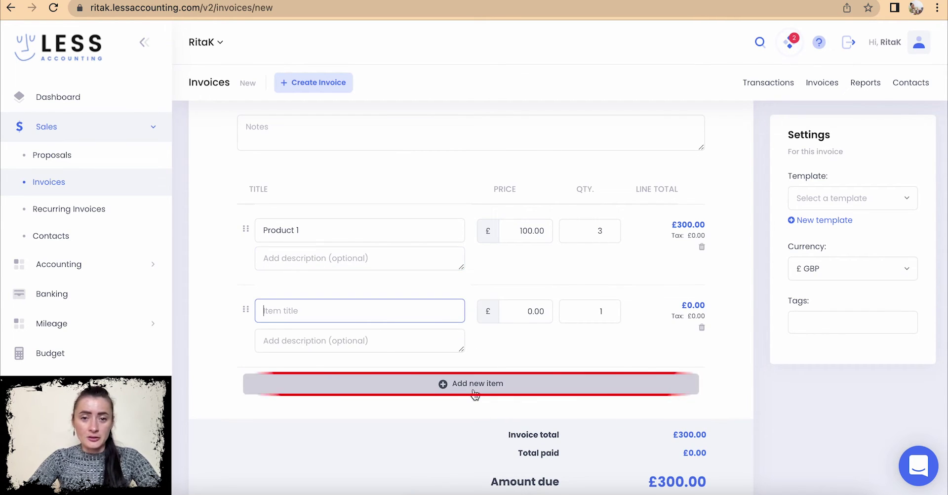
text(Service 1)
click(523, 309)
text(50)
click(593, 320)
click(306, 348)
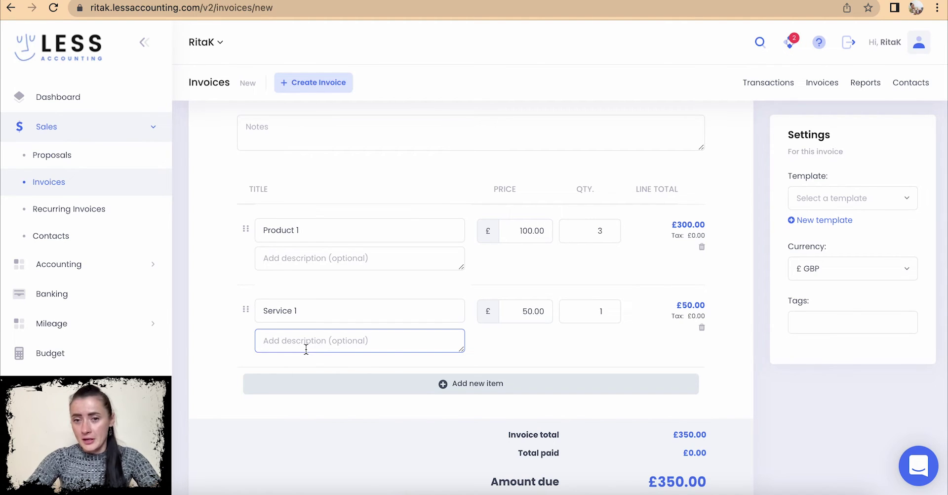
click(702, 328)
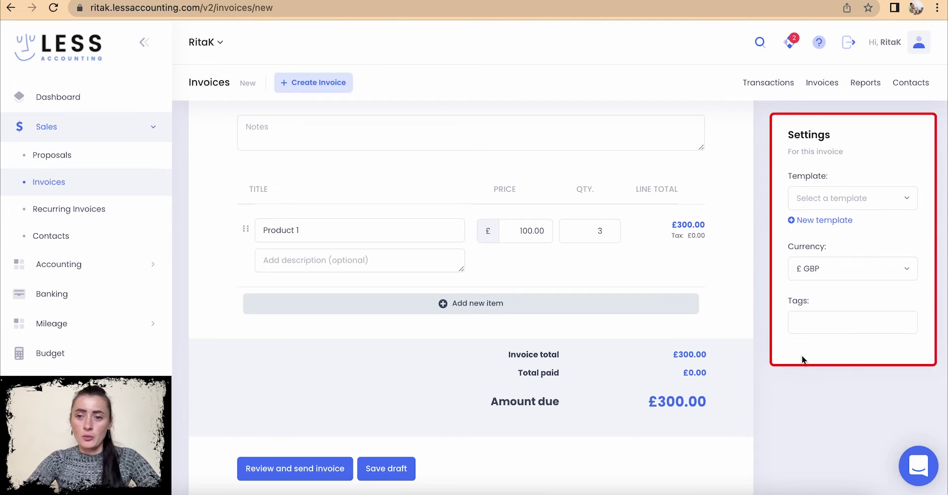
Keep currency £ GBP and apply the RitaK Invoice template with its thank-you note.
click(823, 277)
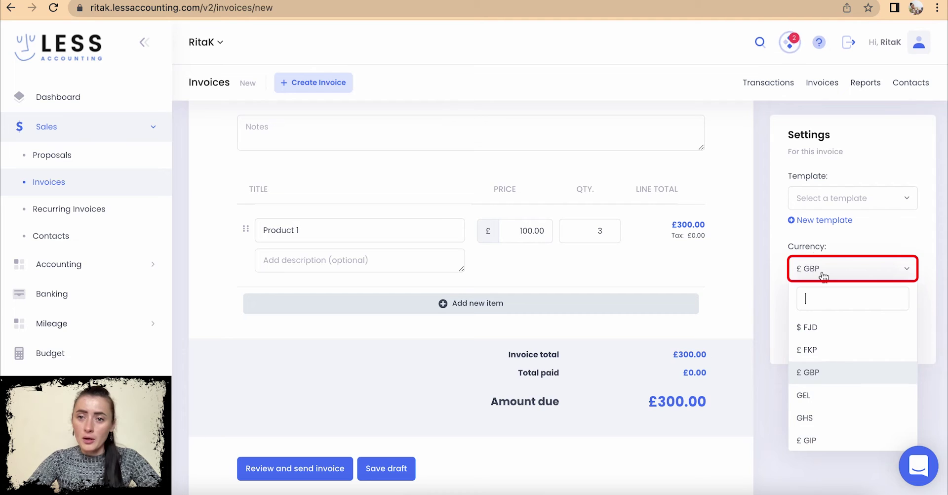
click(824, 277)
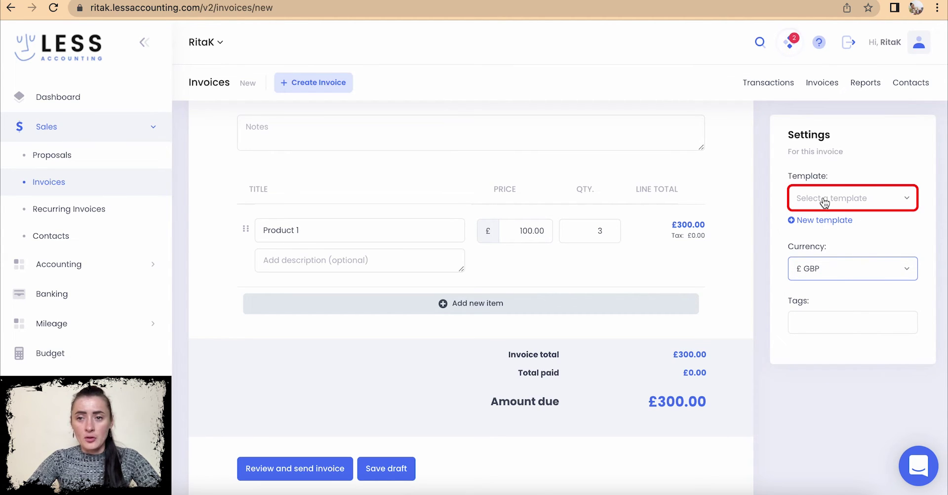
click(823, 201)
click(835, 265)
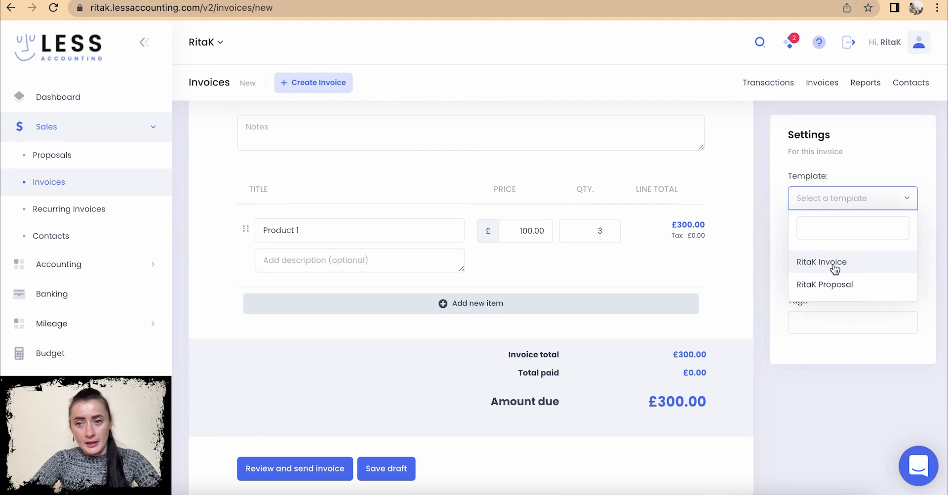
click(836, 198)
click(852, 263)
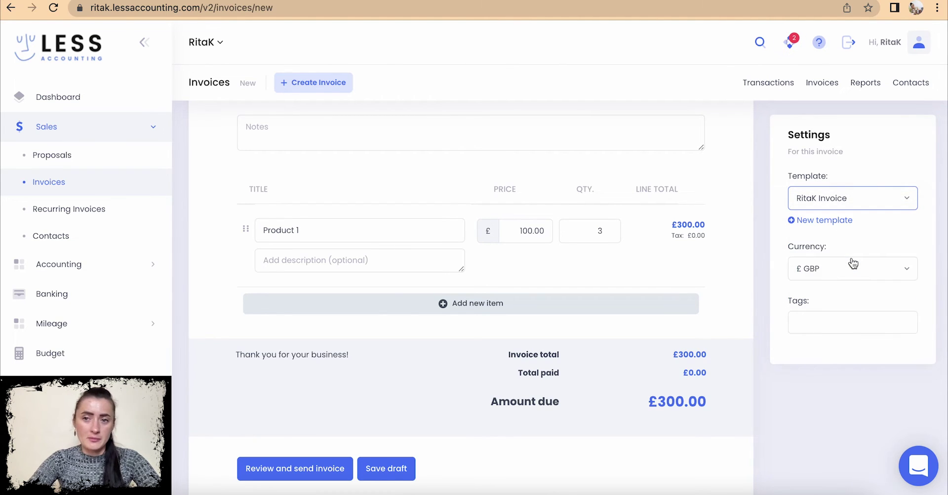
Open the New template form and cancel it without creating a template.
click(808, 224)
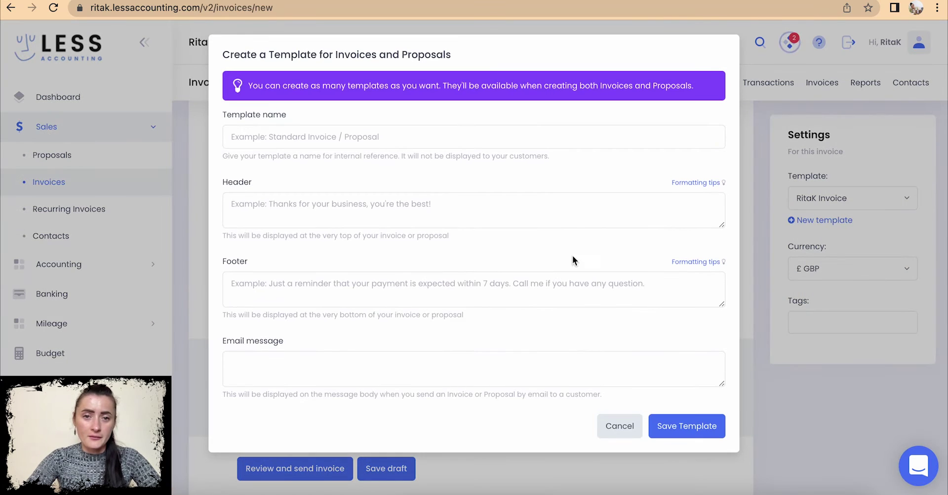
click(650, 429)
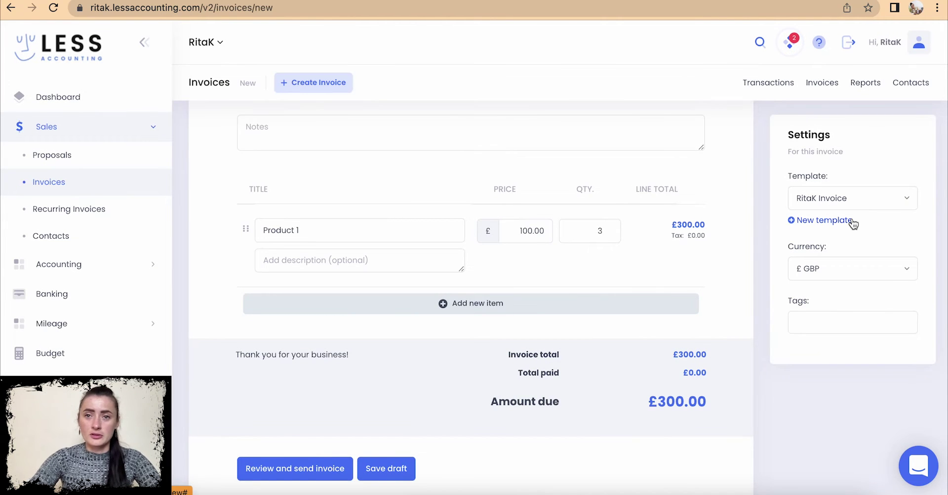
scroll(649, 339, down, 1)
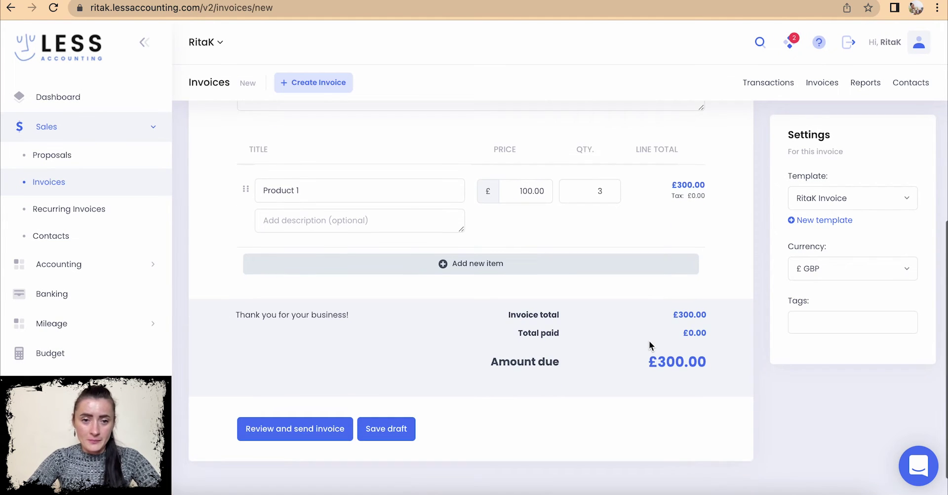
Save invoice 2022-0108 and scroll to the Final Step of sending.
click(299, 428)
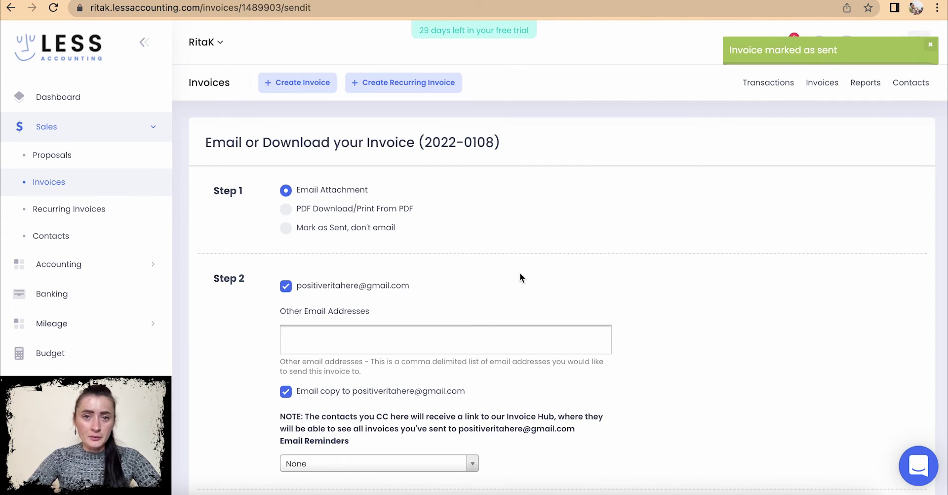
scroll(521, 275, down, 1)
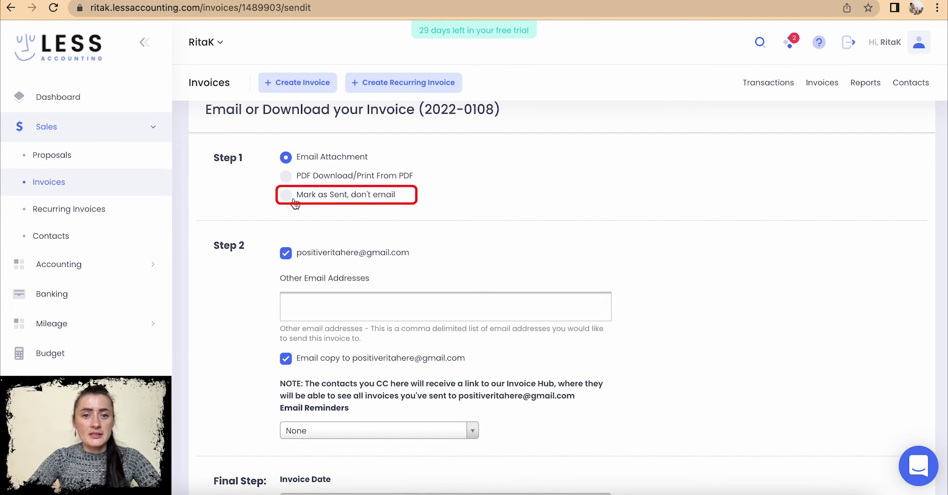
scroll(420, 240, down, 2)
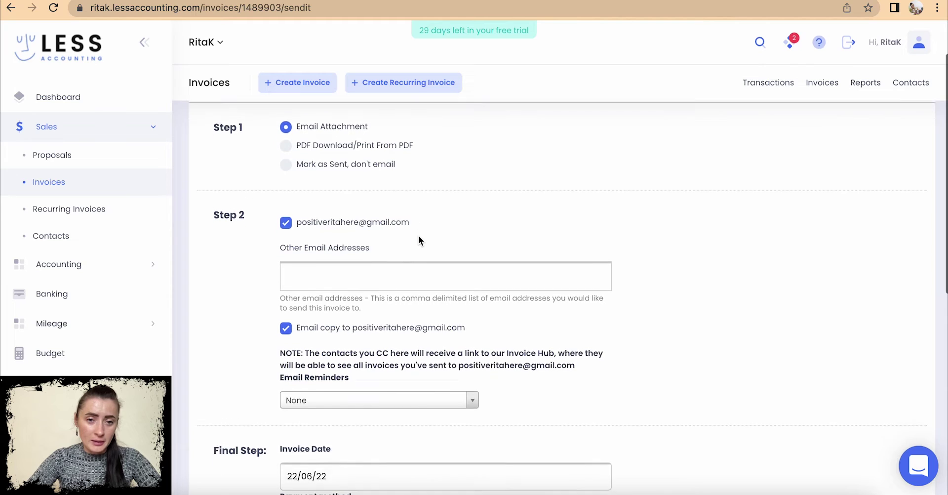
scroll(418, 235, down, 5)
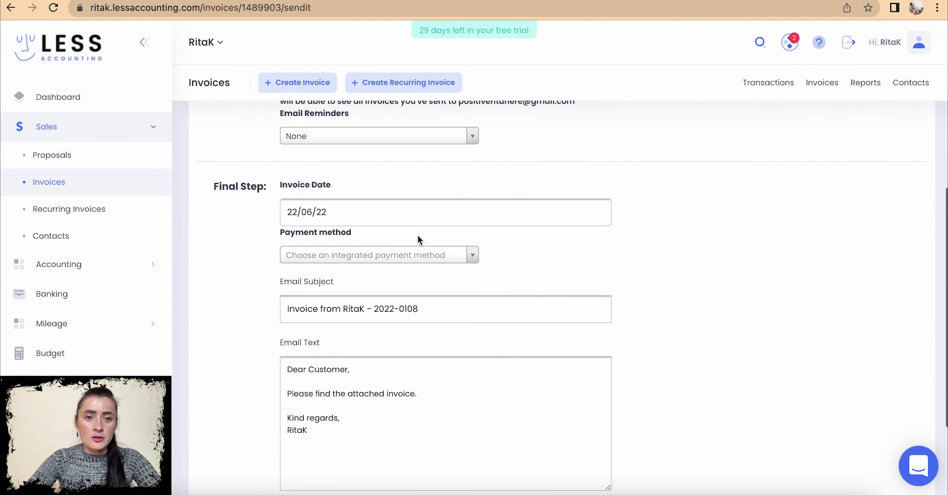
Set the invoice date to 15/06/22 and send the invoice.
click(351, 215)
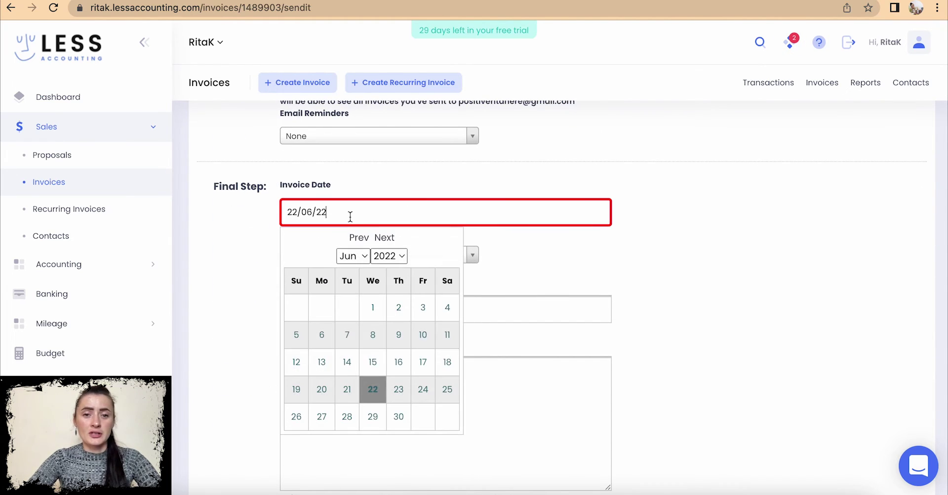
click(373, 361)
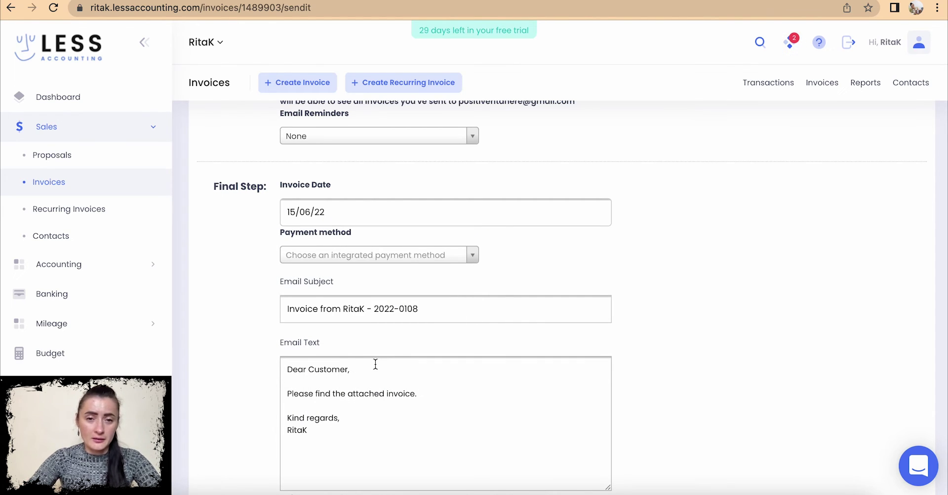
scroll(375, 364, down, 1)
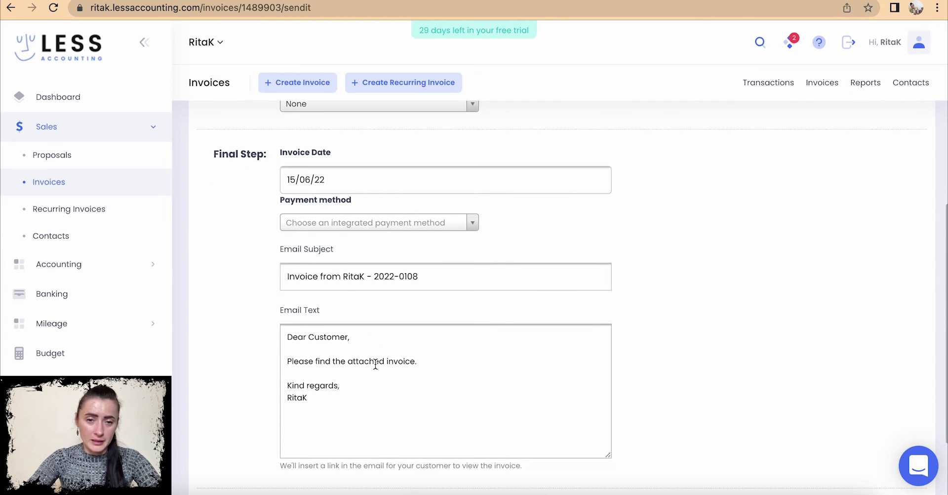
scroll(376, 364, down, 2)
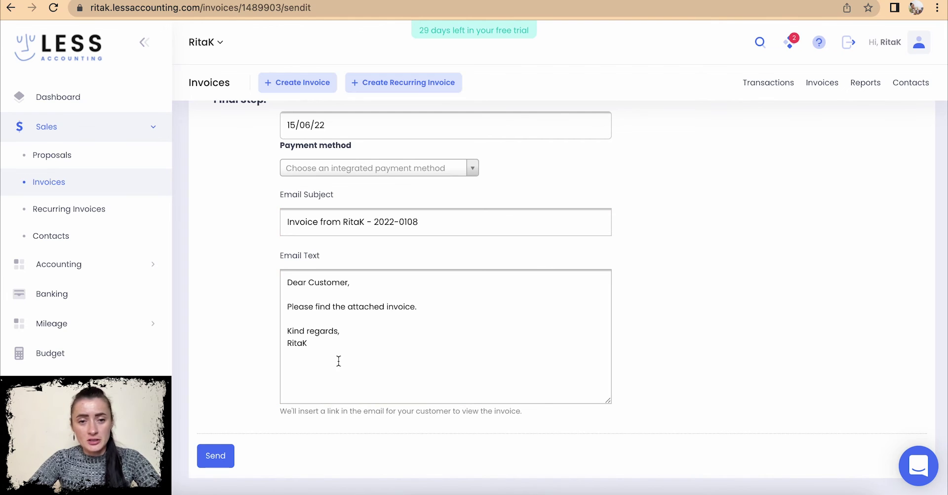
scroll(338, 361, up, 10)
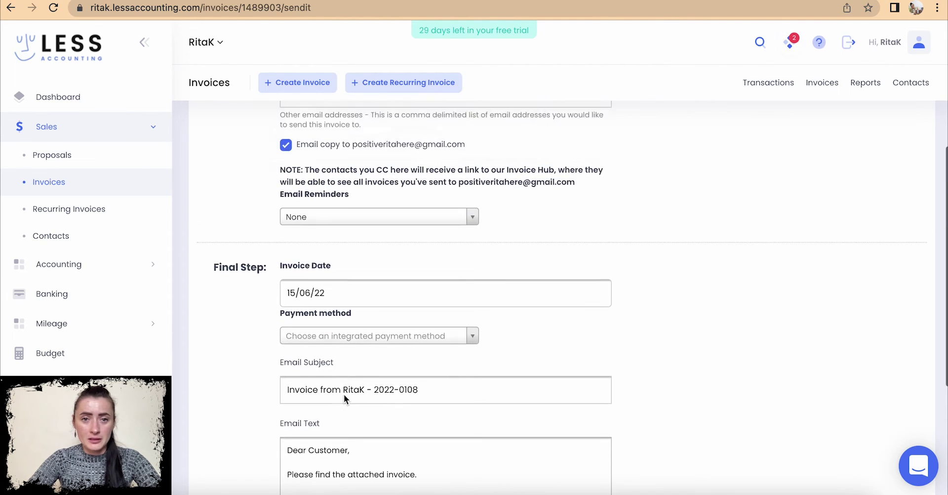
scroll(326, 292, down, 10)
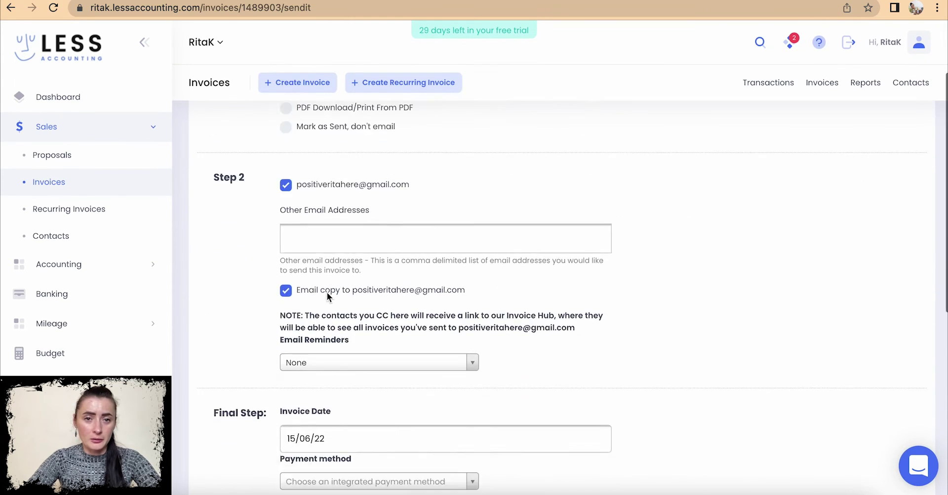
click(217, 403)
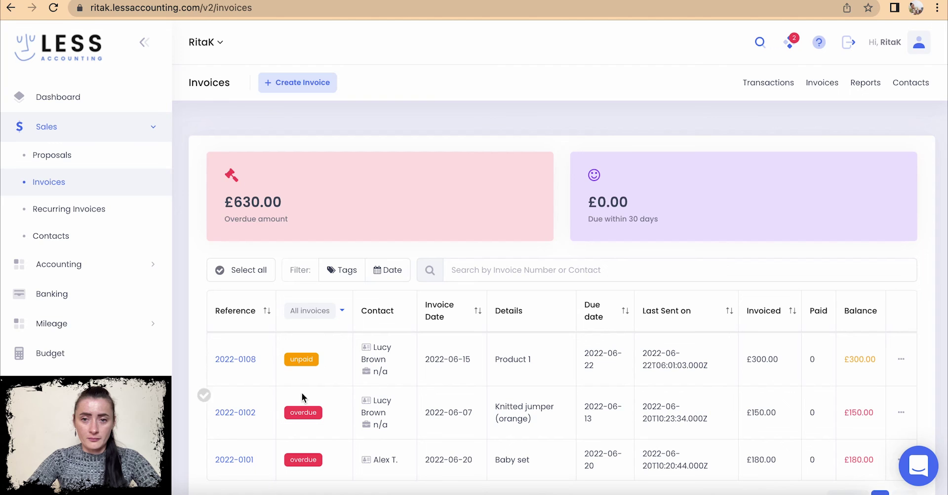
Show the actions menu for the unpaid £300.00 invoice 2022-0108.
scroll(466, 366, down, 1)
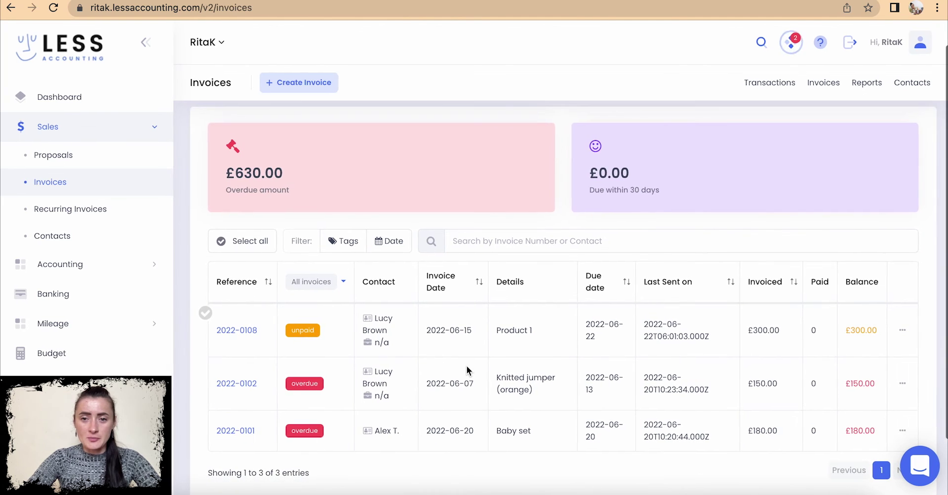
click(901, 331)
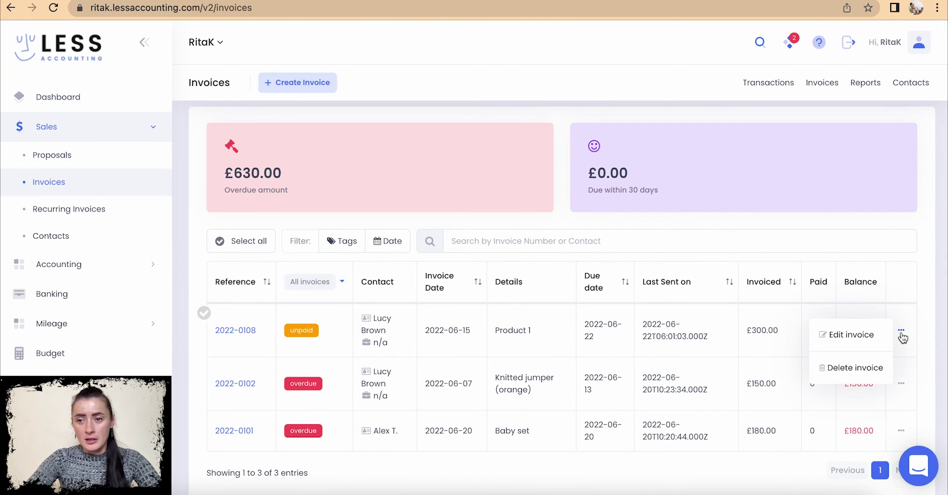